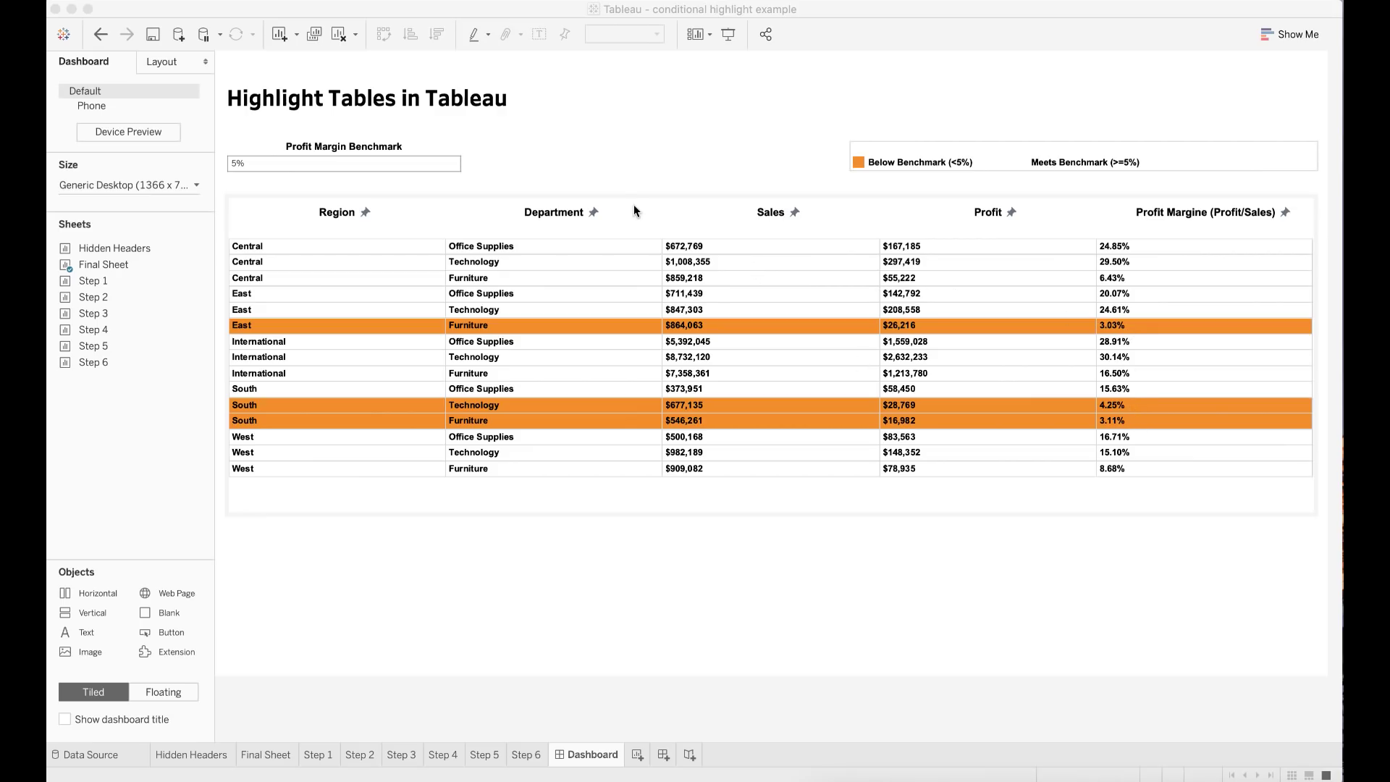
Enter 0.1, then 0.2, as the Profit Margin Benchmark, leaving it at 20%.
{"action": "left_click", "coordinate": [262, 163]}
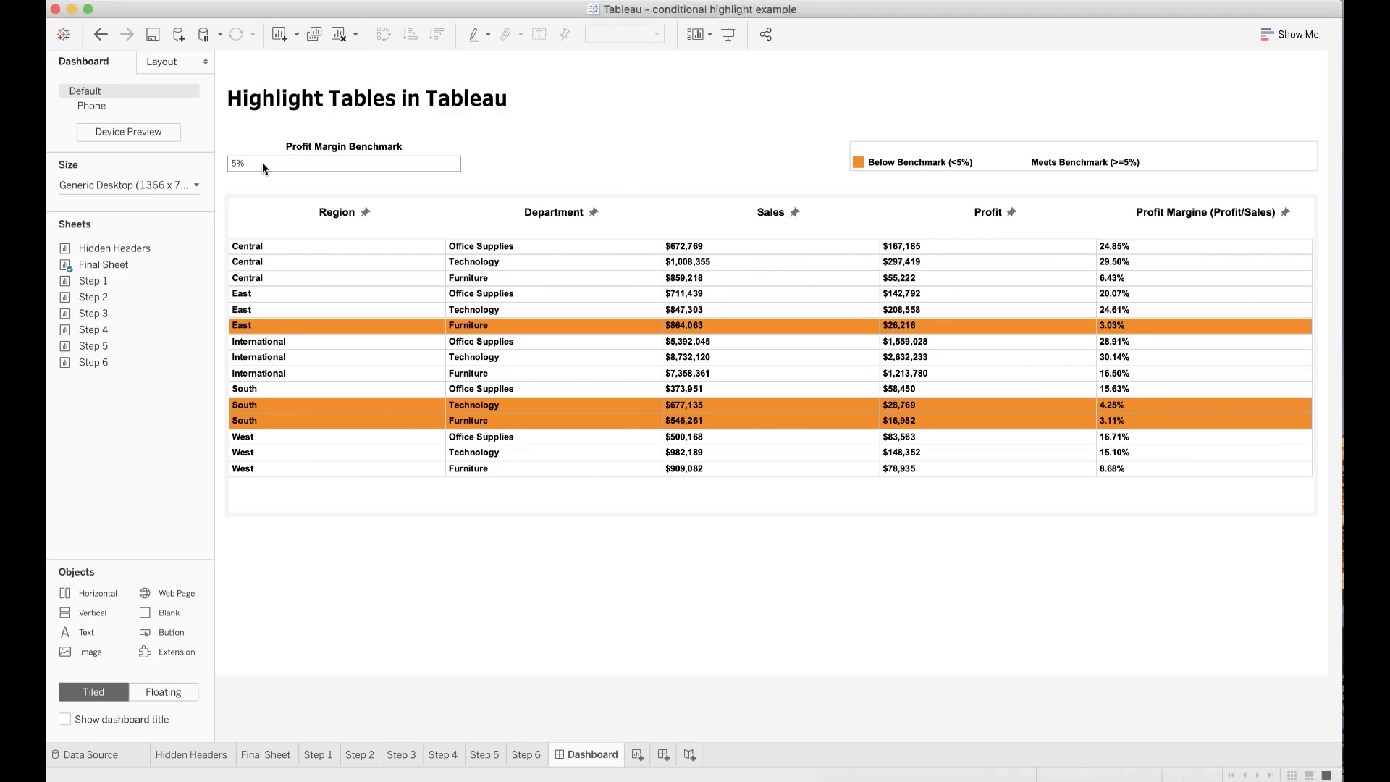
{"action": "left_click", "coordinate": [264, 163]}
{"action": "type", "text": "0.1"}
{"action": "key", "text": "Return"}
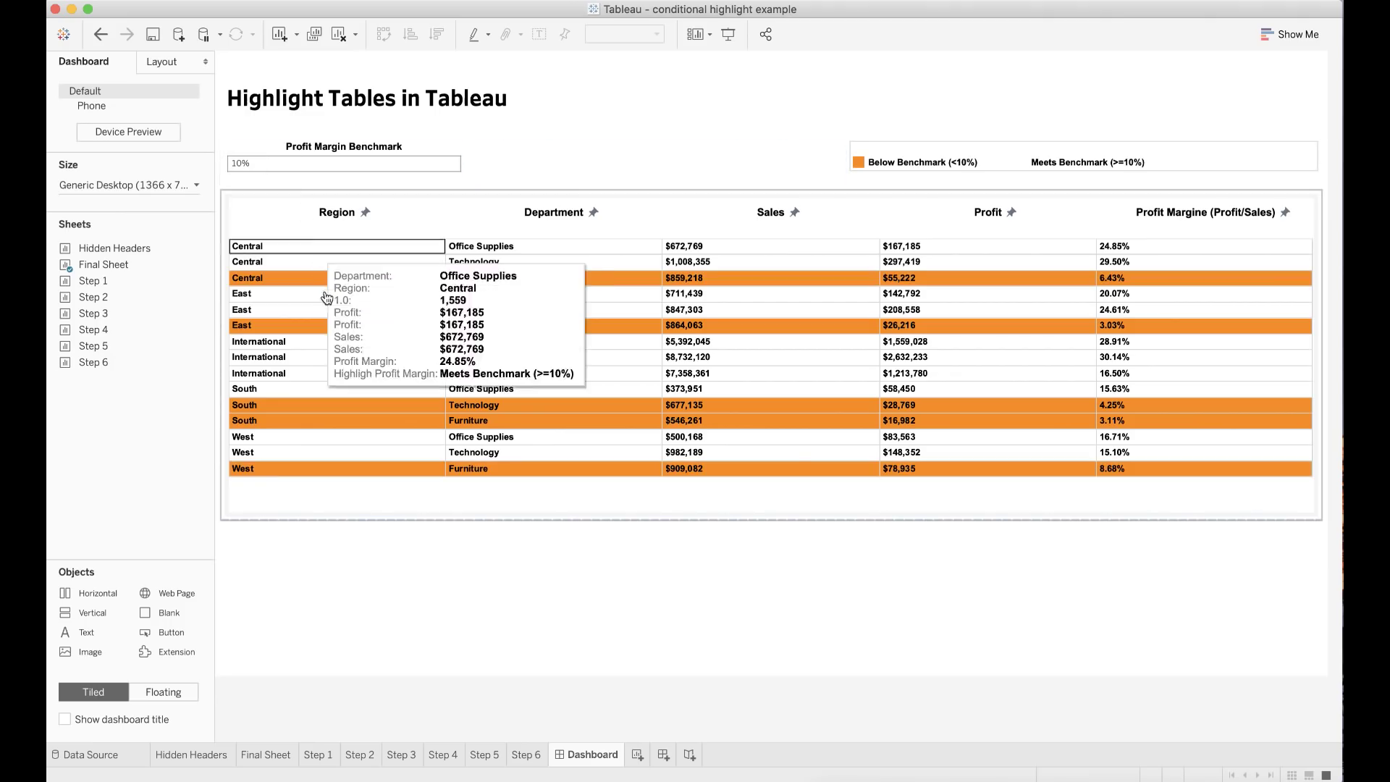
{"action": "left_click", "coordinate": [263, 163]}
{"action": "type", "text": "0.2"}
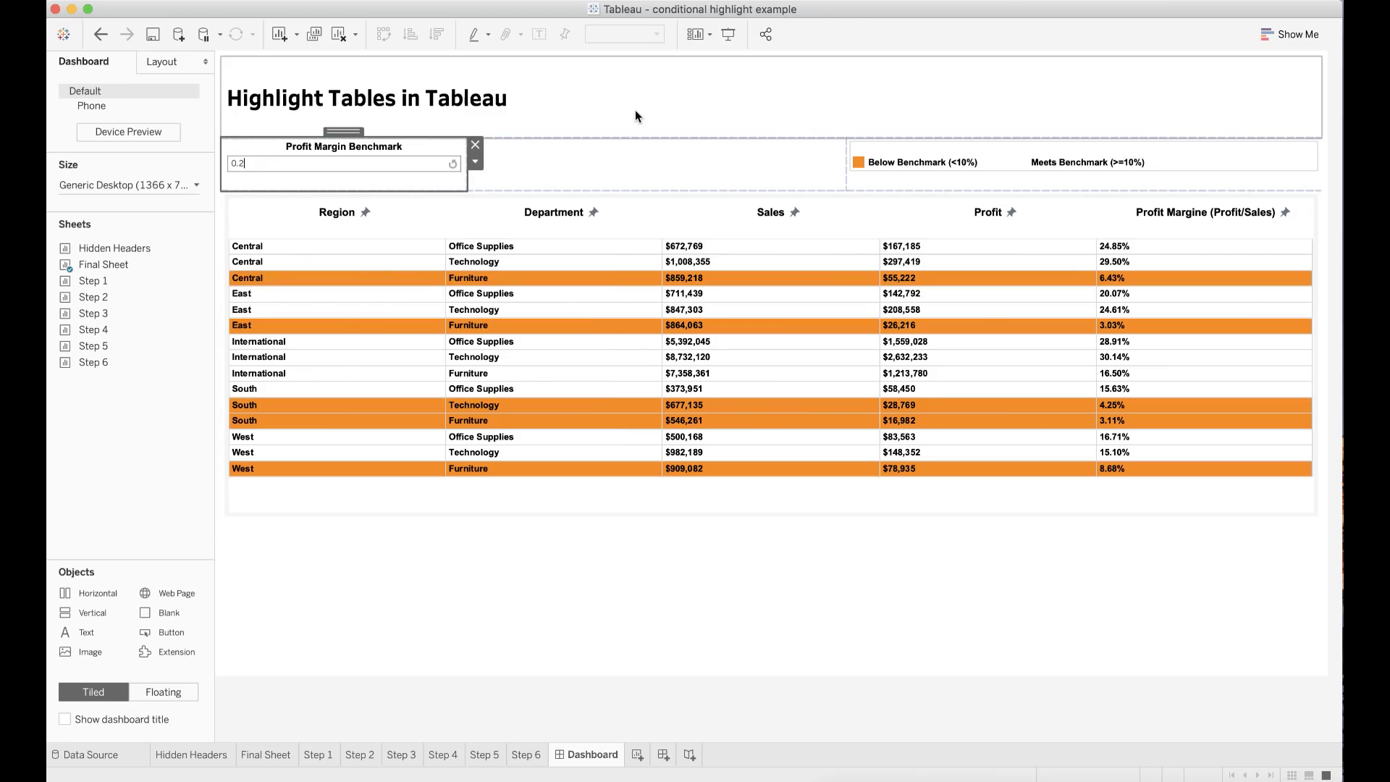
{"action": "key", "text": "Return"}
{"action": "mouse_move", "coordinate": [654, 405]}
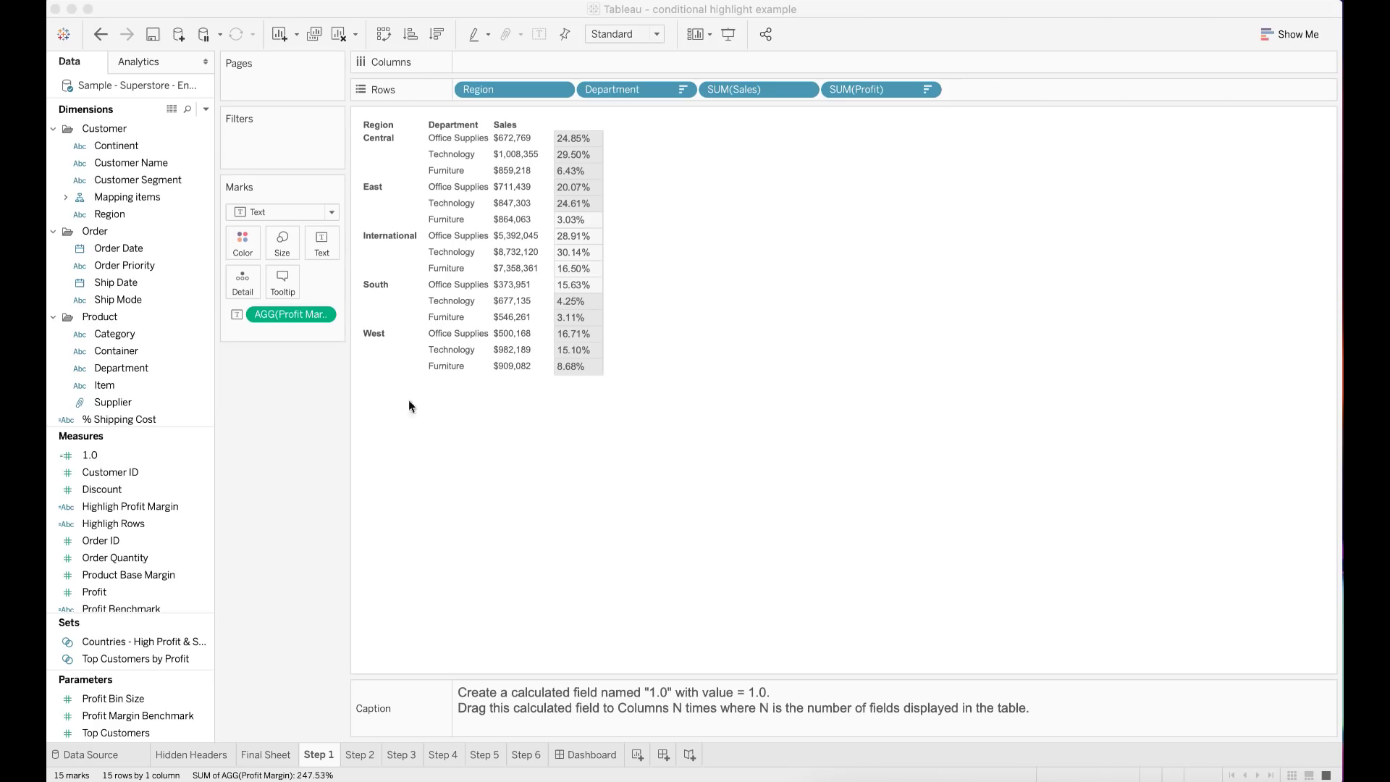
Select the 1.0 measure in the Data pane and bring up its field options.
{"action": "left_click", "coordinate": [99, 455]}
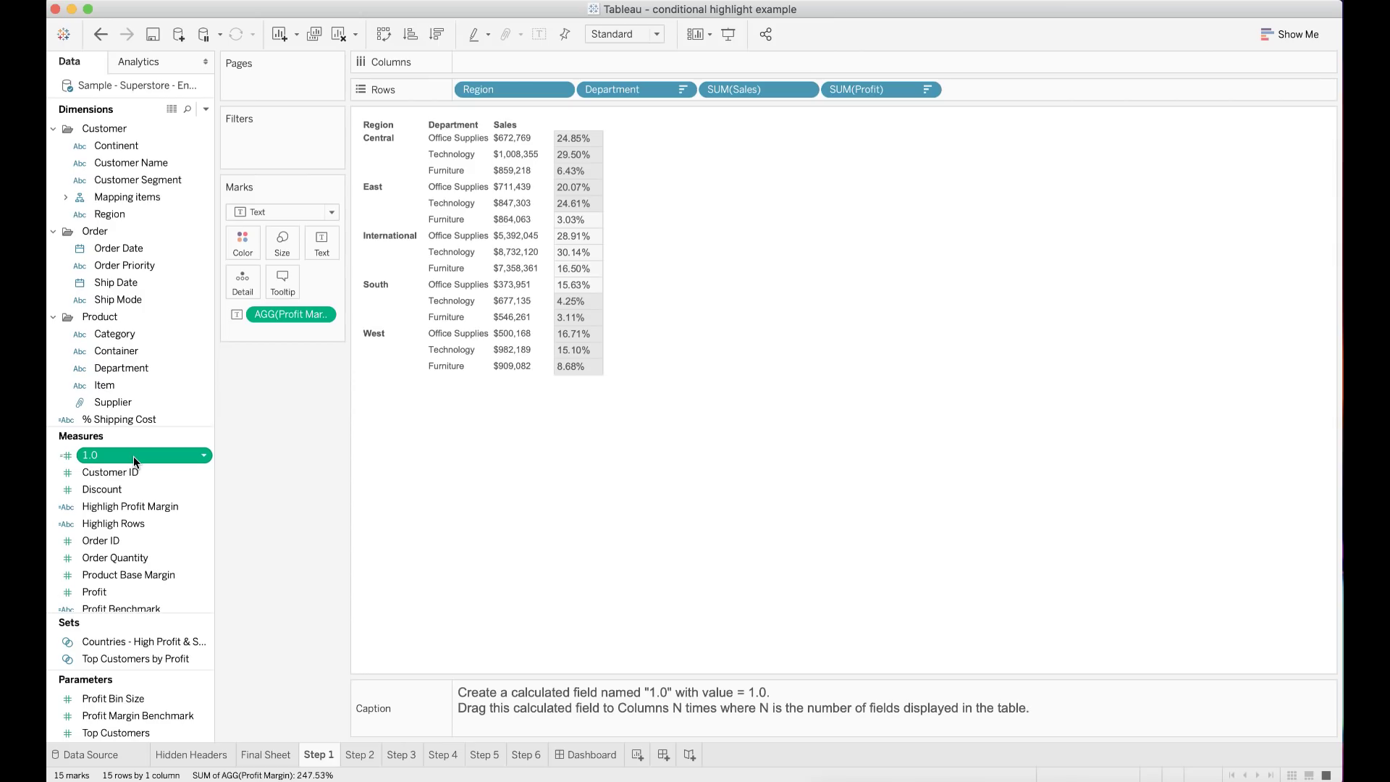
{"action": "right_click", "coordinate": [133, 457]}
Confirm the 1.0 calculation unchanged and place the 1.0 field on the Columns shelf.
{"action": "left_click", "coordinate": [187, 550]}
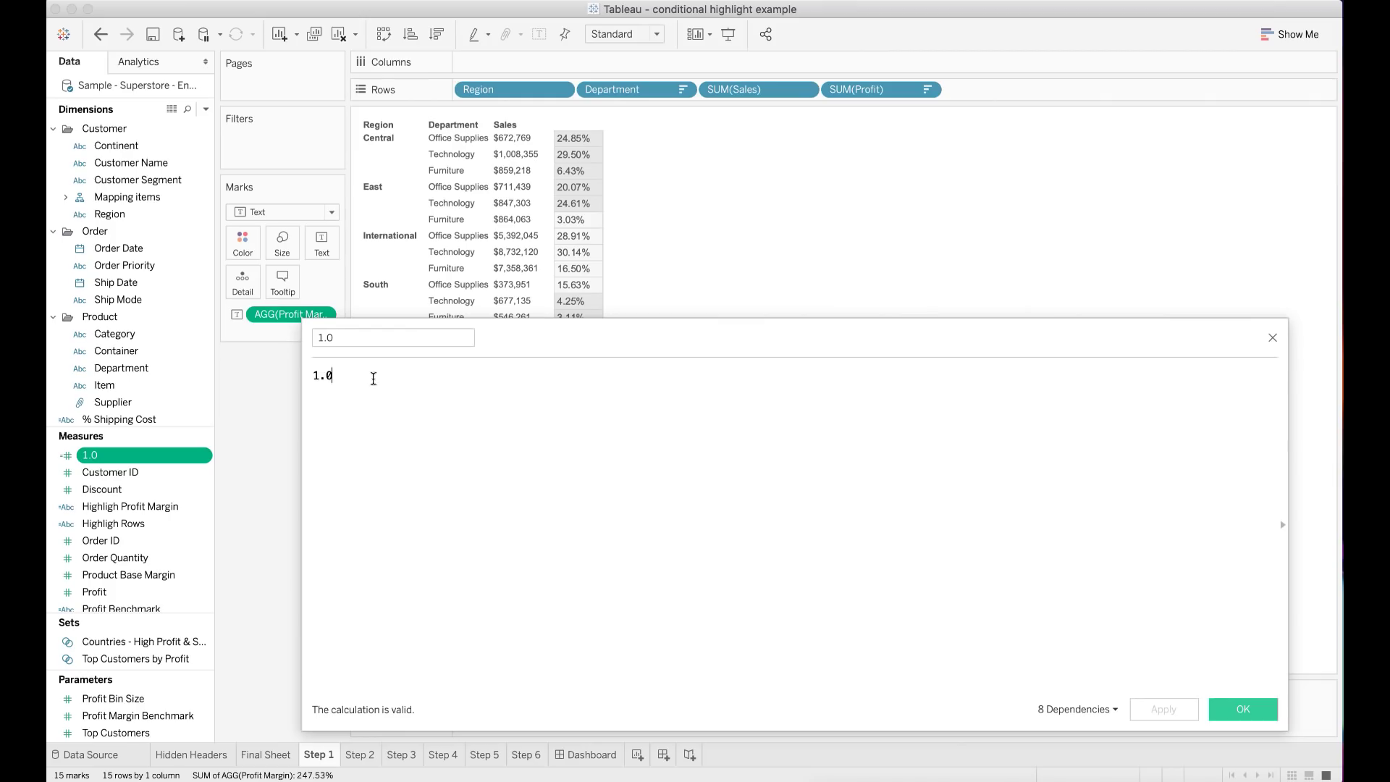
{"action": "left_click", "coordinate": [1231, 708]}
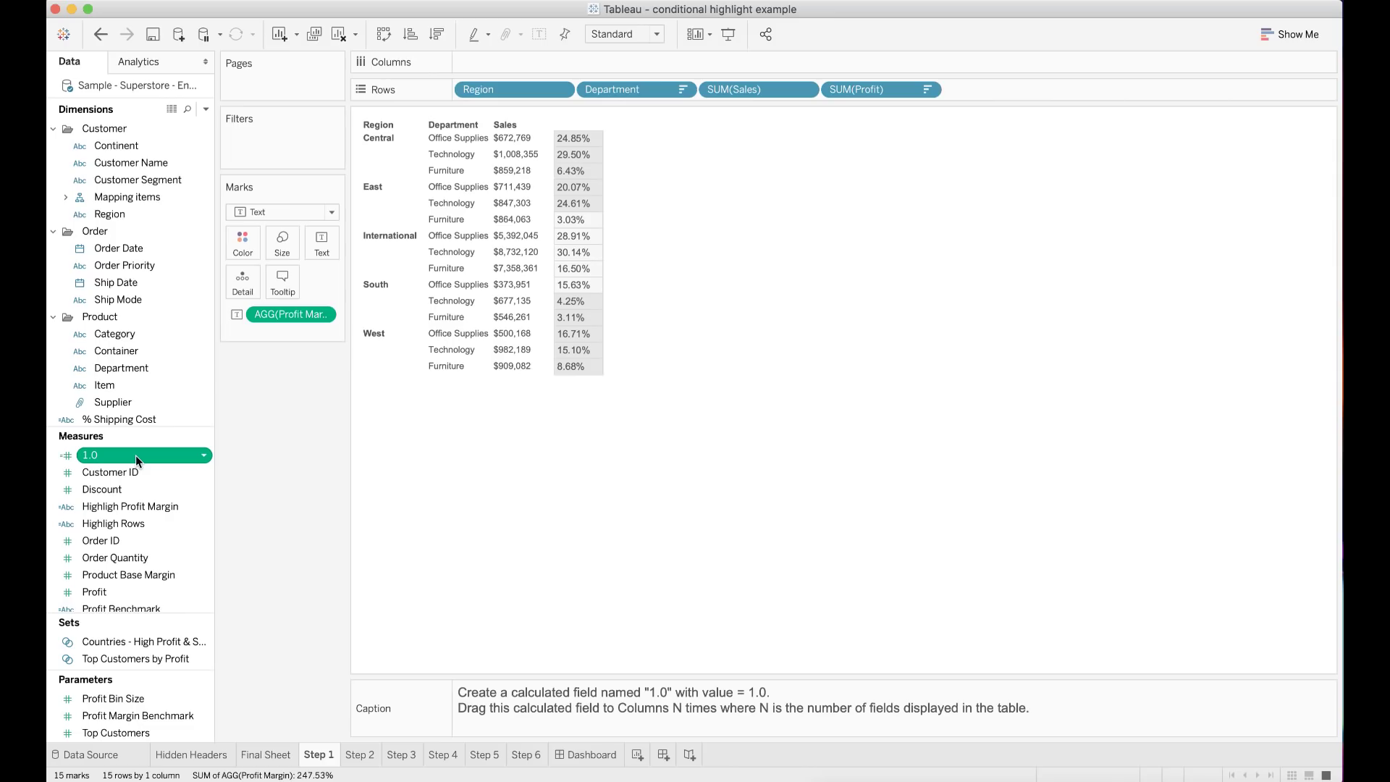
{"action": "left_click_drag", "start_coordinate": [136, 455], "coordinate": [481, 67]}
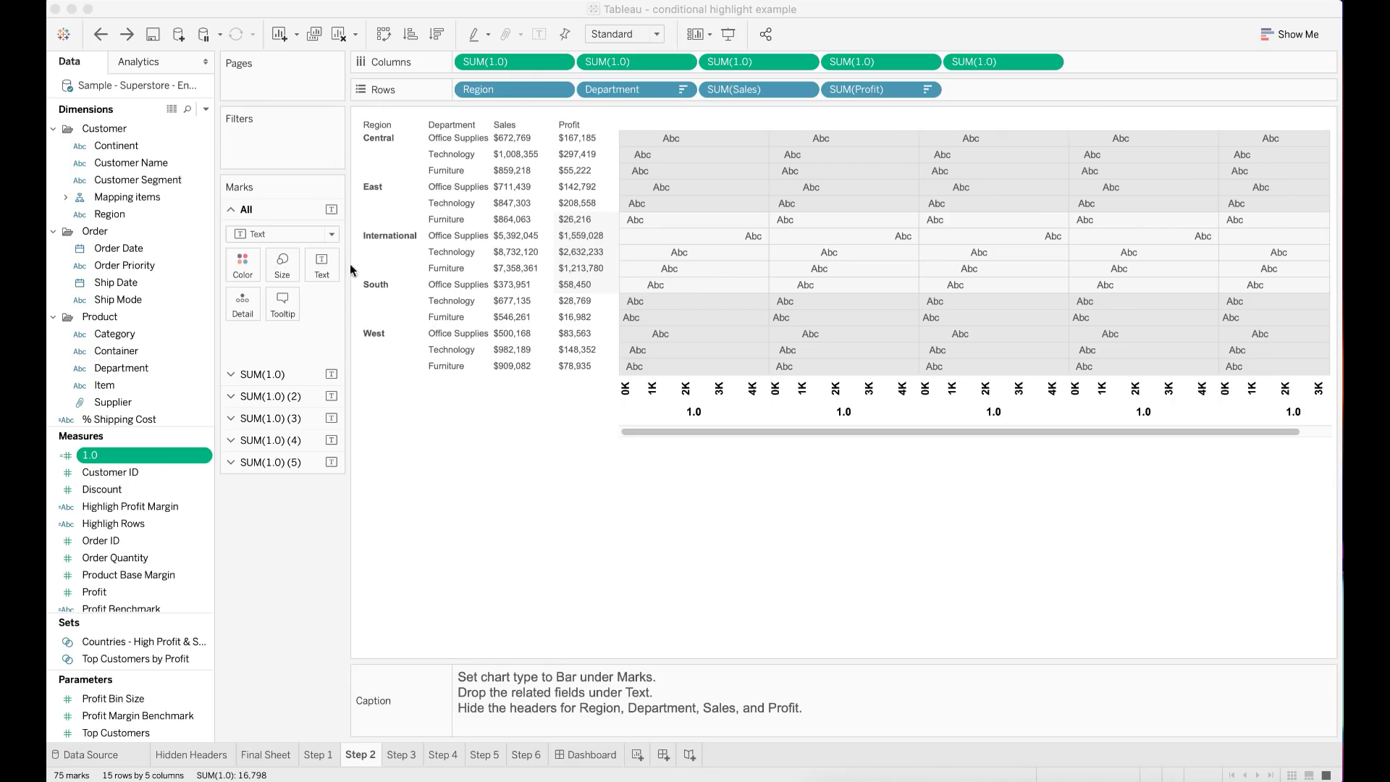
Set the Marks type to Bar and turn off headers for Region, Department, SUM(Sales) and SUM(Profit).
{"action": "left_click", "coordinate": [331, 234]}
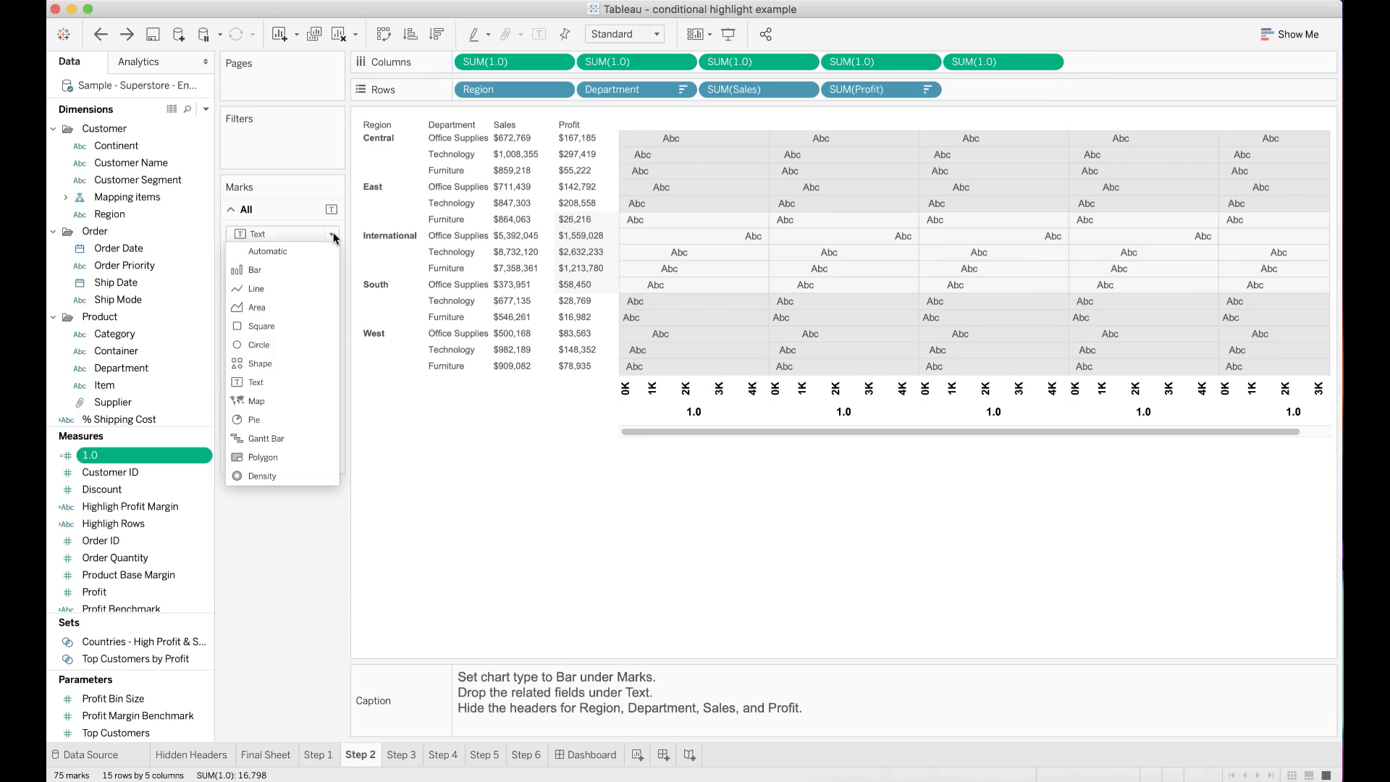
{"action": "left_click", "coordinate": [254, 270]}
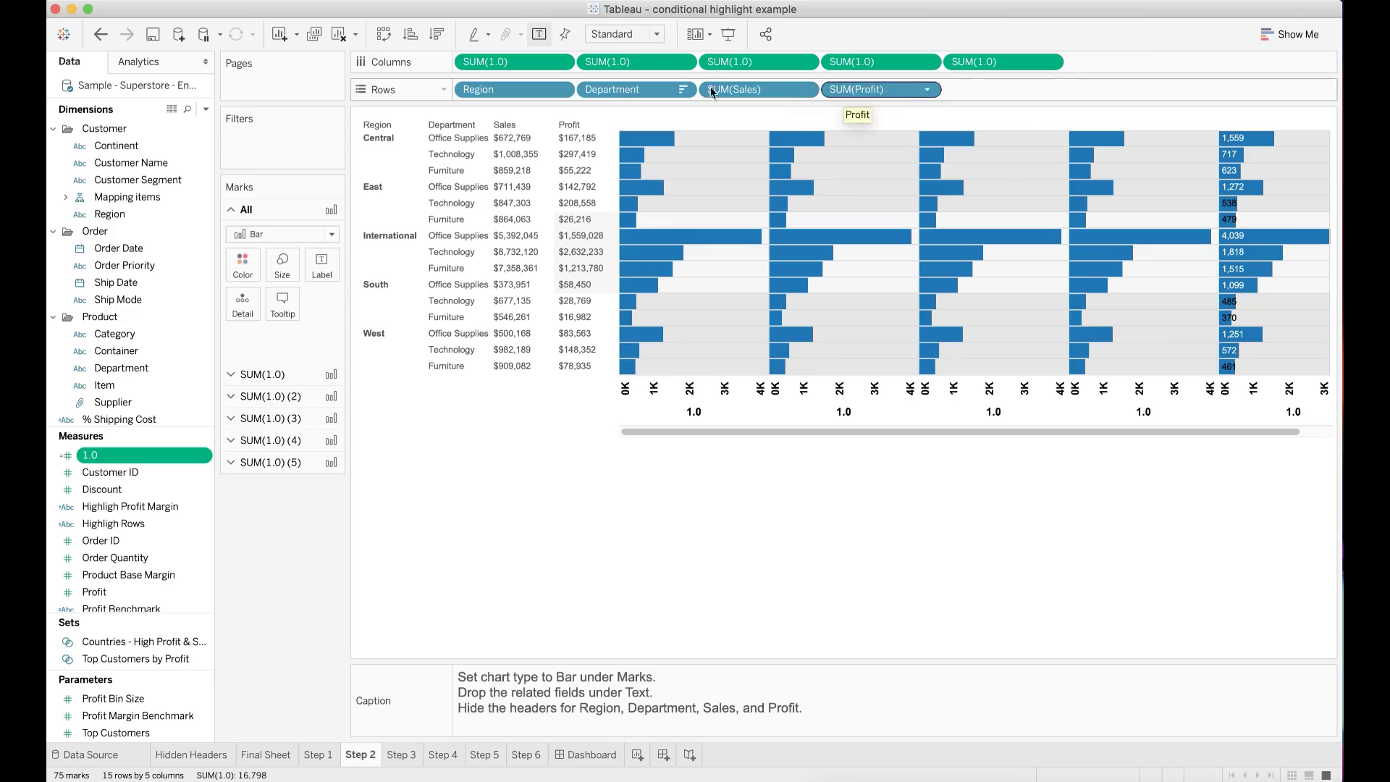
{"action": "left_click", "coordinate": [560, 91]}
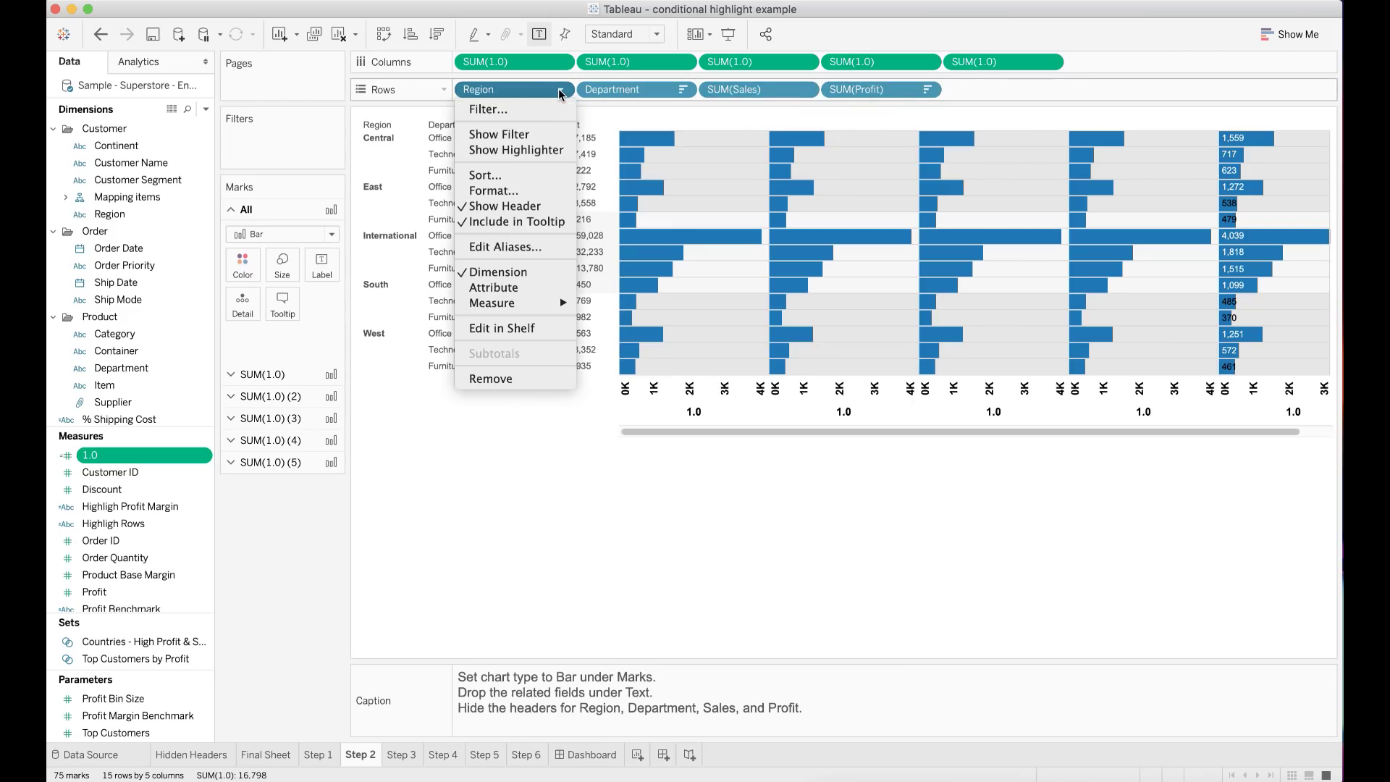
{"action": "left_click", "coordinate": [504, 207]}
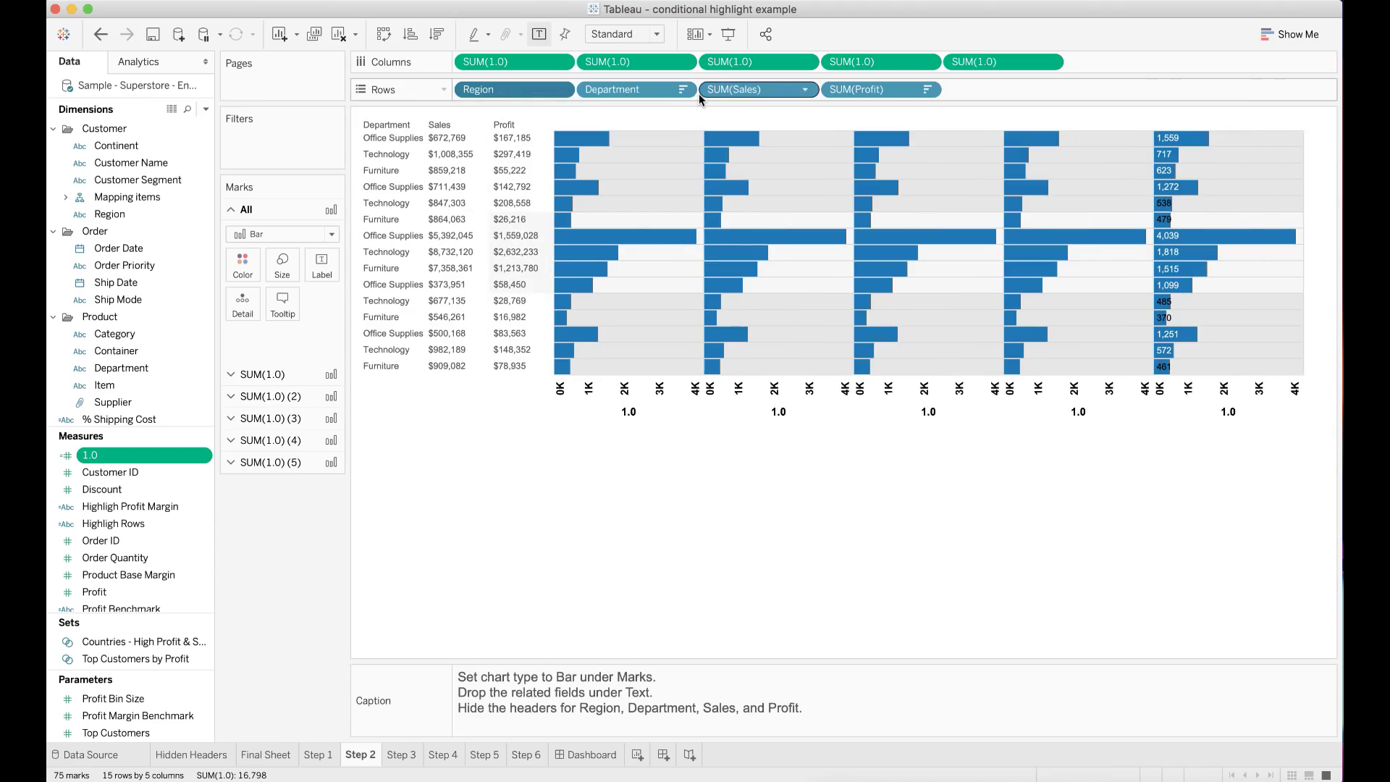
{"action": "left_click", "coordinate": [683, 91]}
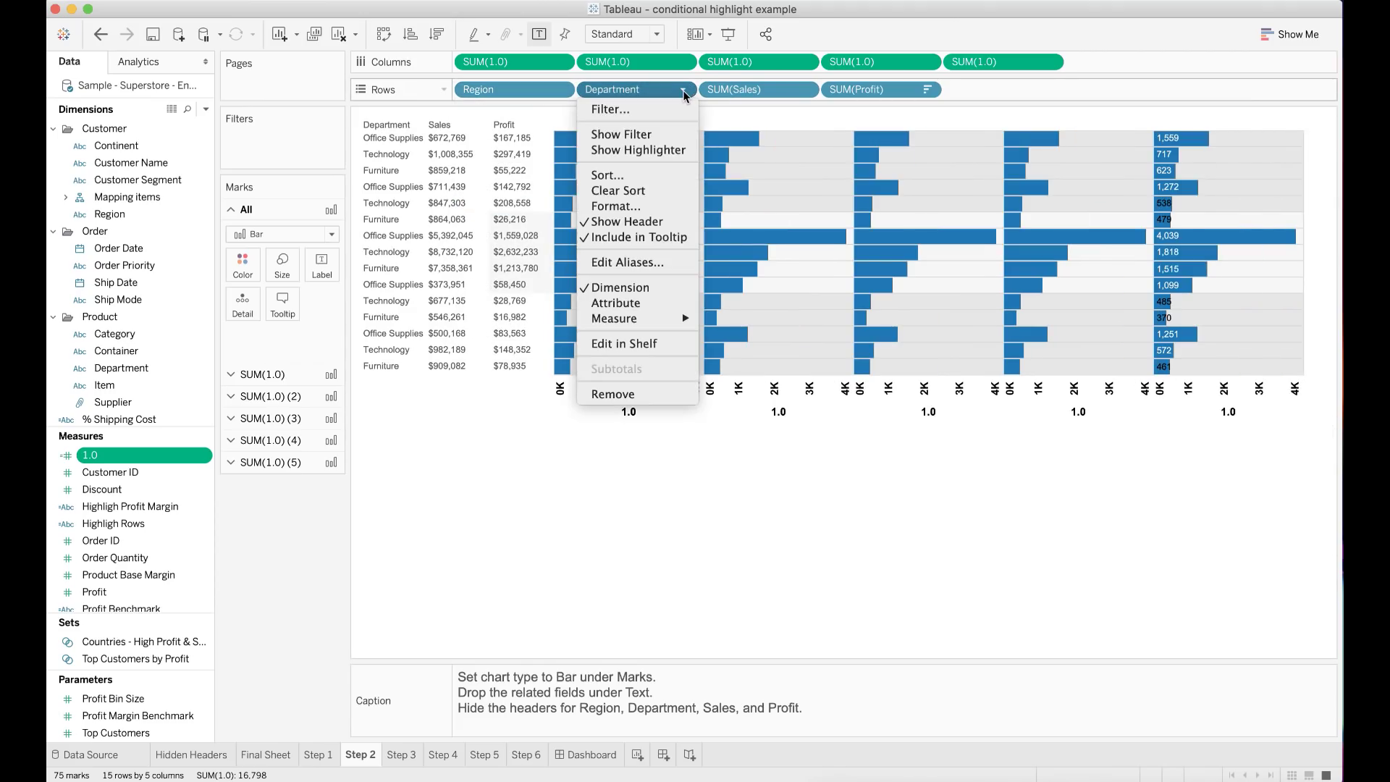
{"action": "left_click", "coordinate": [644, 221]}
{"action": "left_click", "coordinate": [804, 90]}
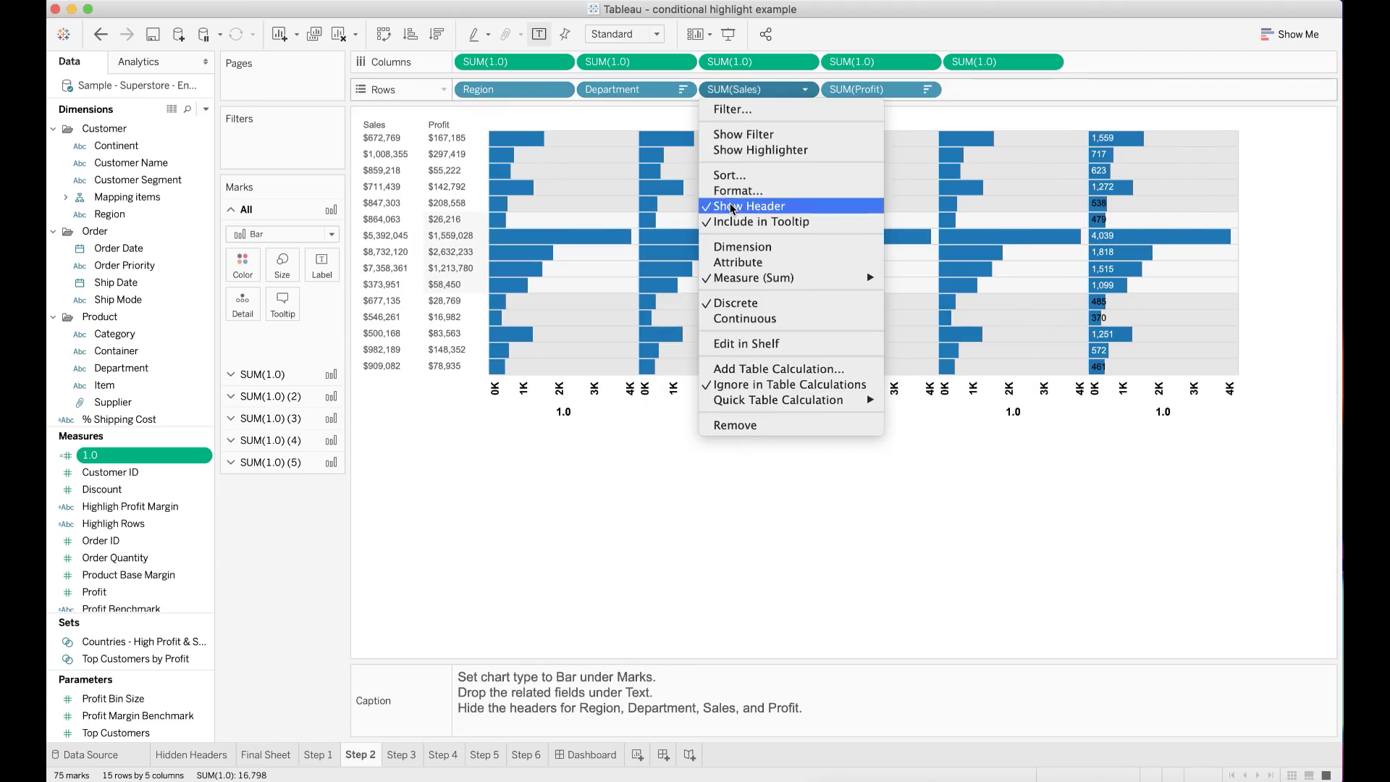
{"action": "left_click", "coordinate": [820, 205]}
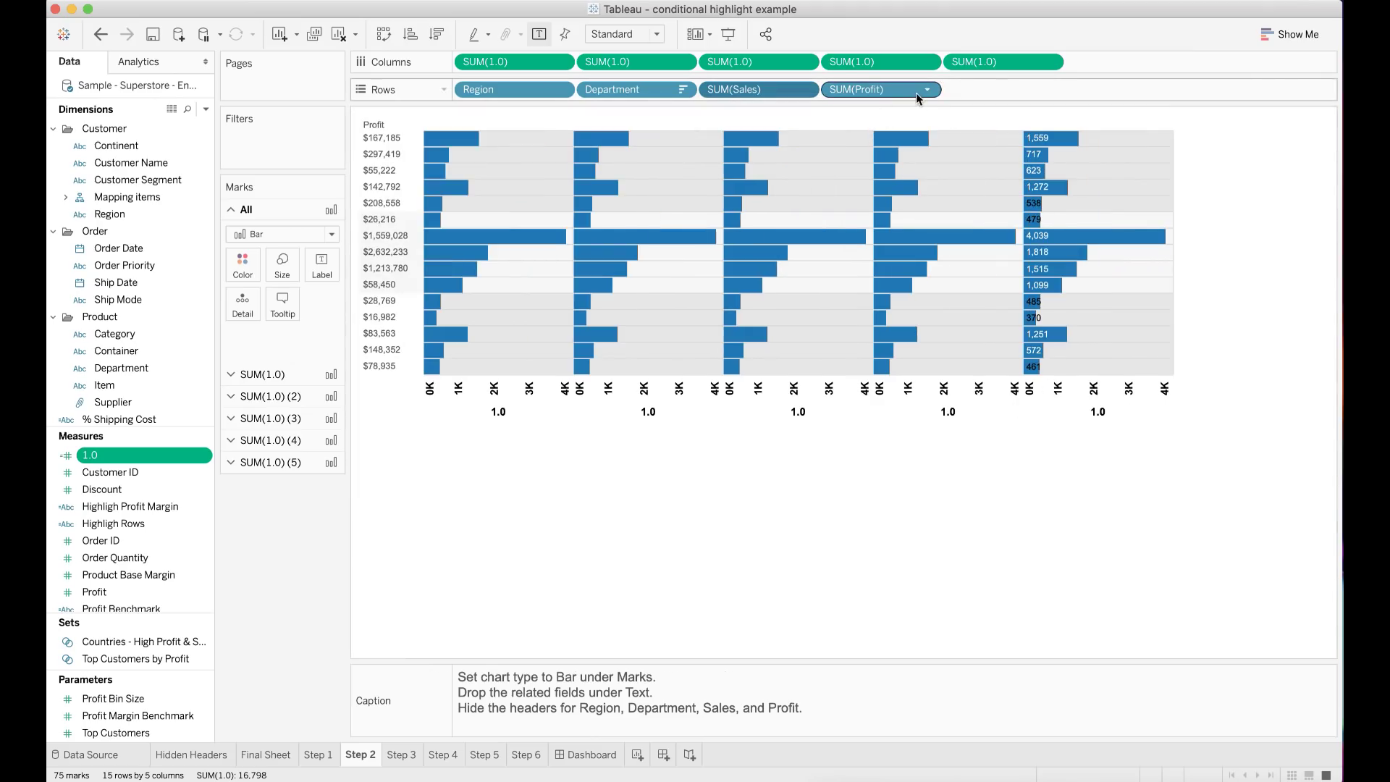
{"action": "left_click", "coordinate": [926, 90]}
{"action": "left_click", "coordinate": [859, 221]}
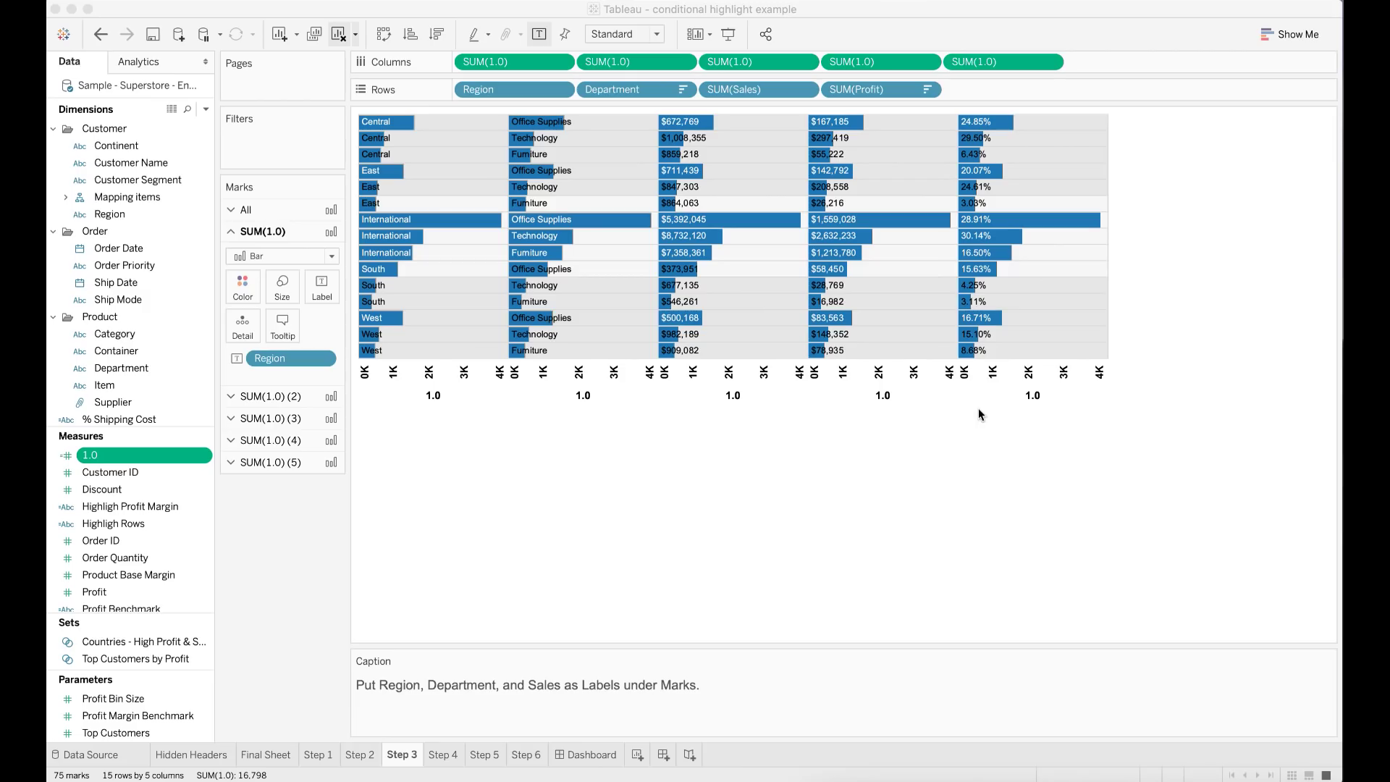
Bring up the options for the first 1.0 axis on the Step 3 sheet.
{"action": "right_click", "coordinate": [436, 370]}
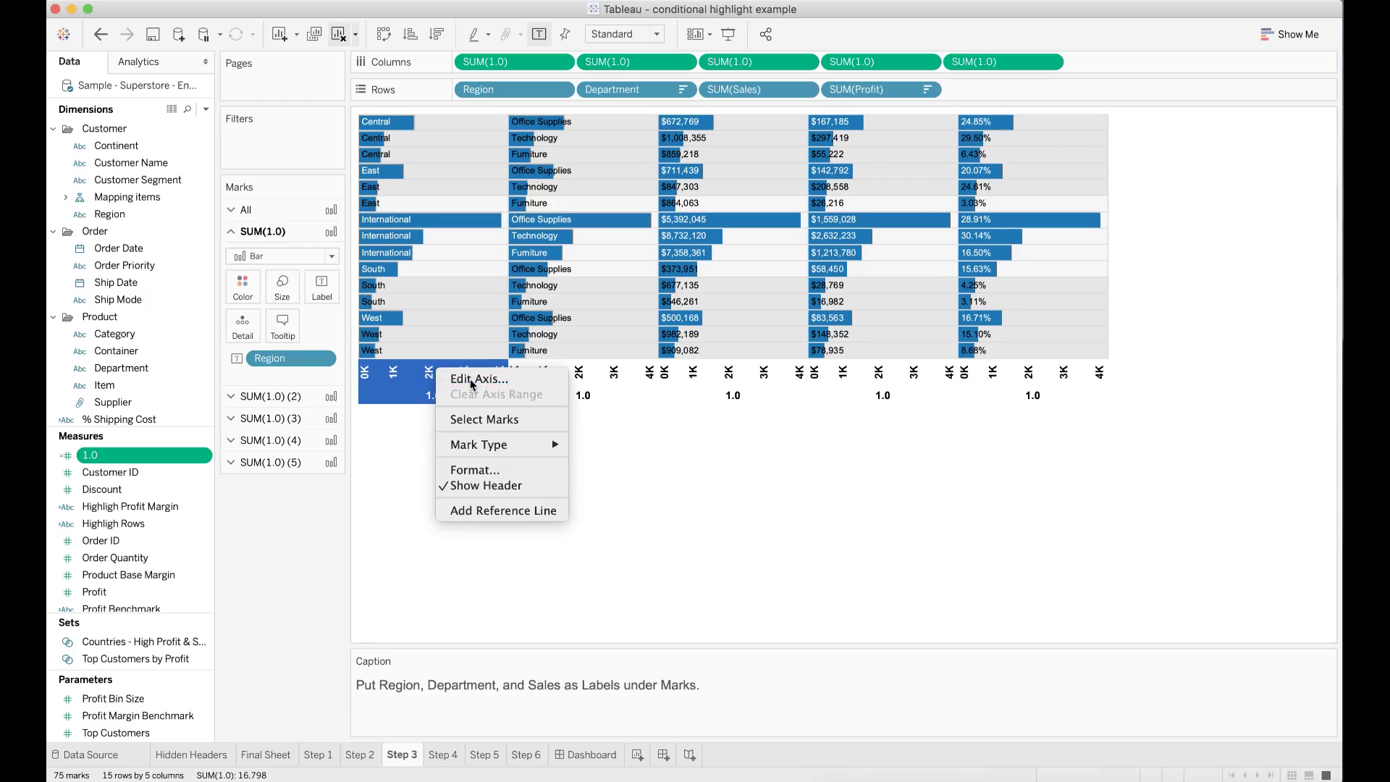
Give the first 1.0 axis a blank title, a fixed 0 to 1 range, and no tick marks.
{"action": "left_click", "coordinate": [471, 380]}
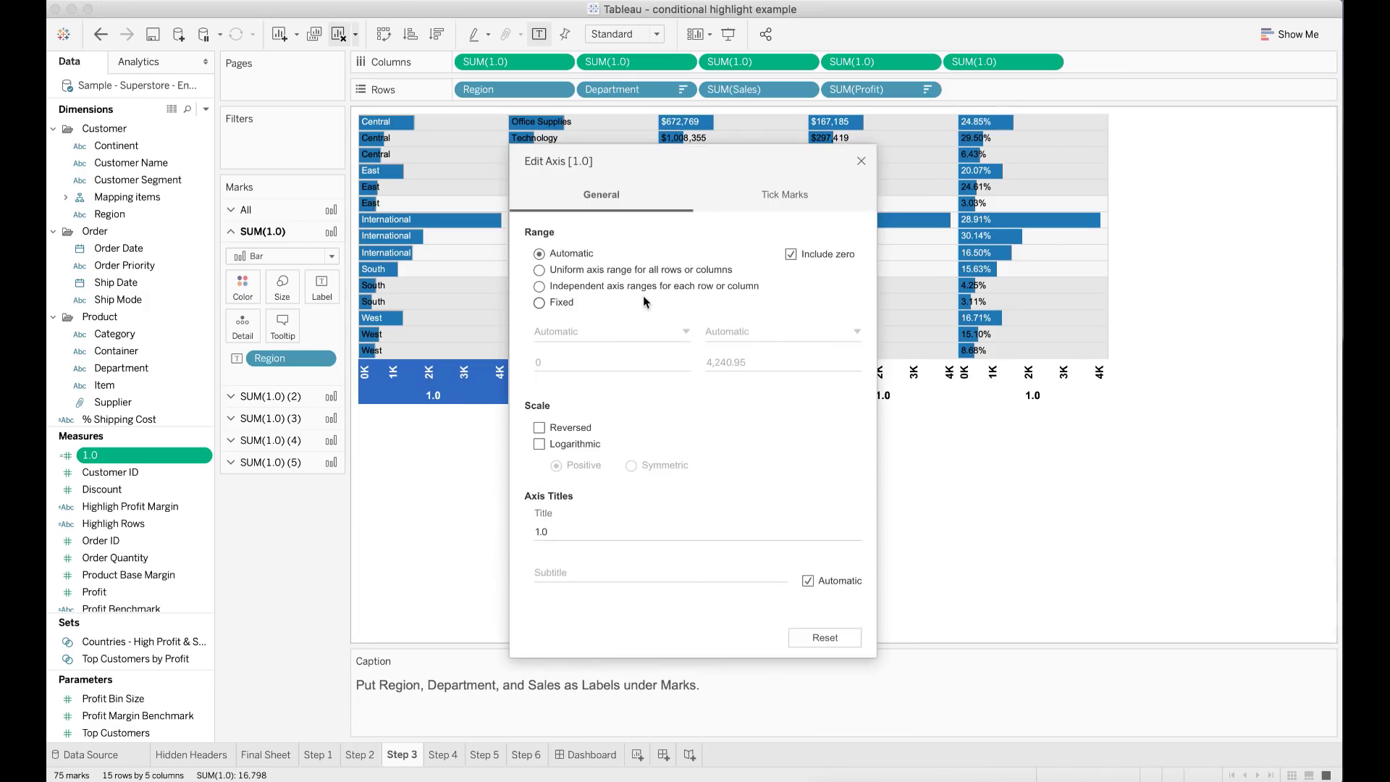
{"action": "double_click", "coordinate": [559, 536]}
{"action": "key", "text": "BackSpace"}
{"action": "left_click", "coordinate": [538, 303]}
{"action": "double_click", "coordinate": [553, 364]}
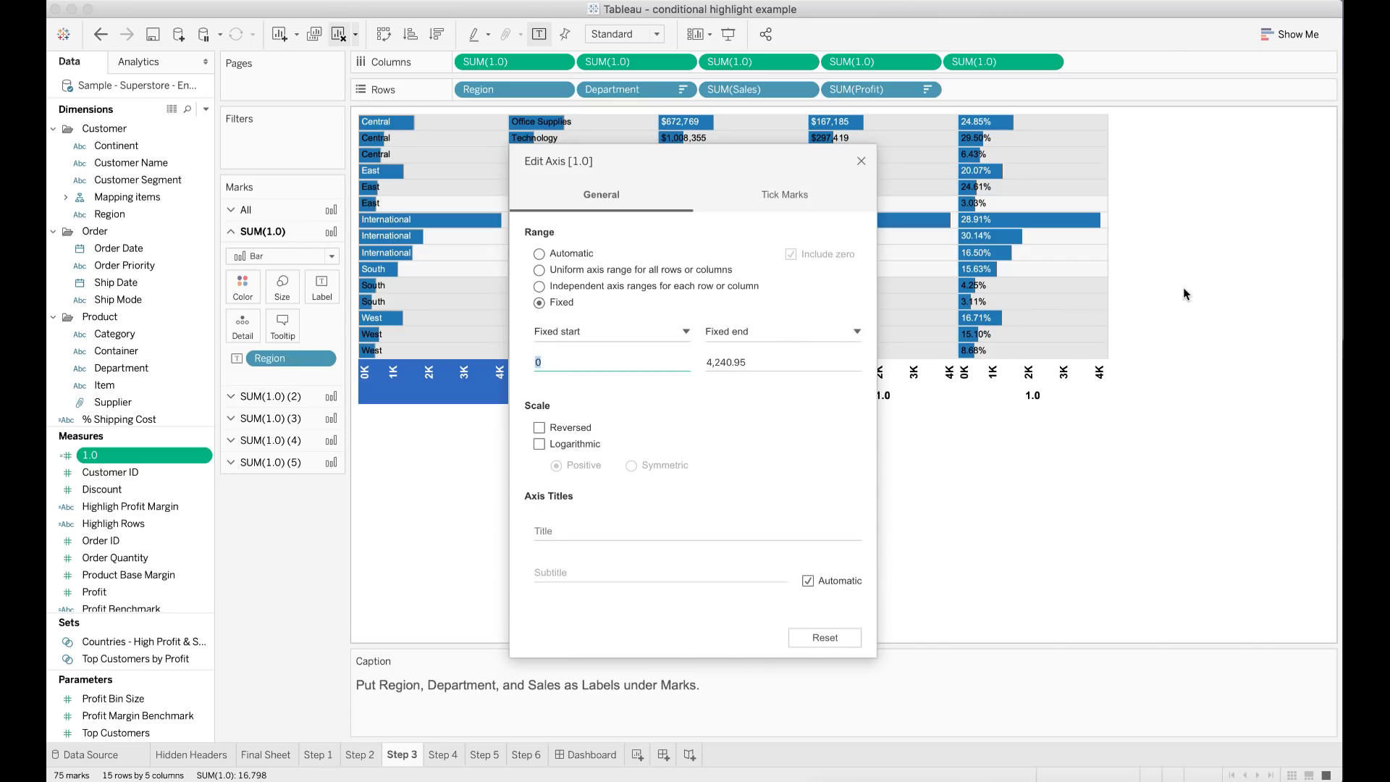
{"action": "left_click", "coordinate": [760, 362]}
{"action": "type", "text": "1"}
{"action": "left_click", "coordinate": [790, 195]}
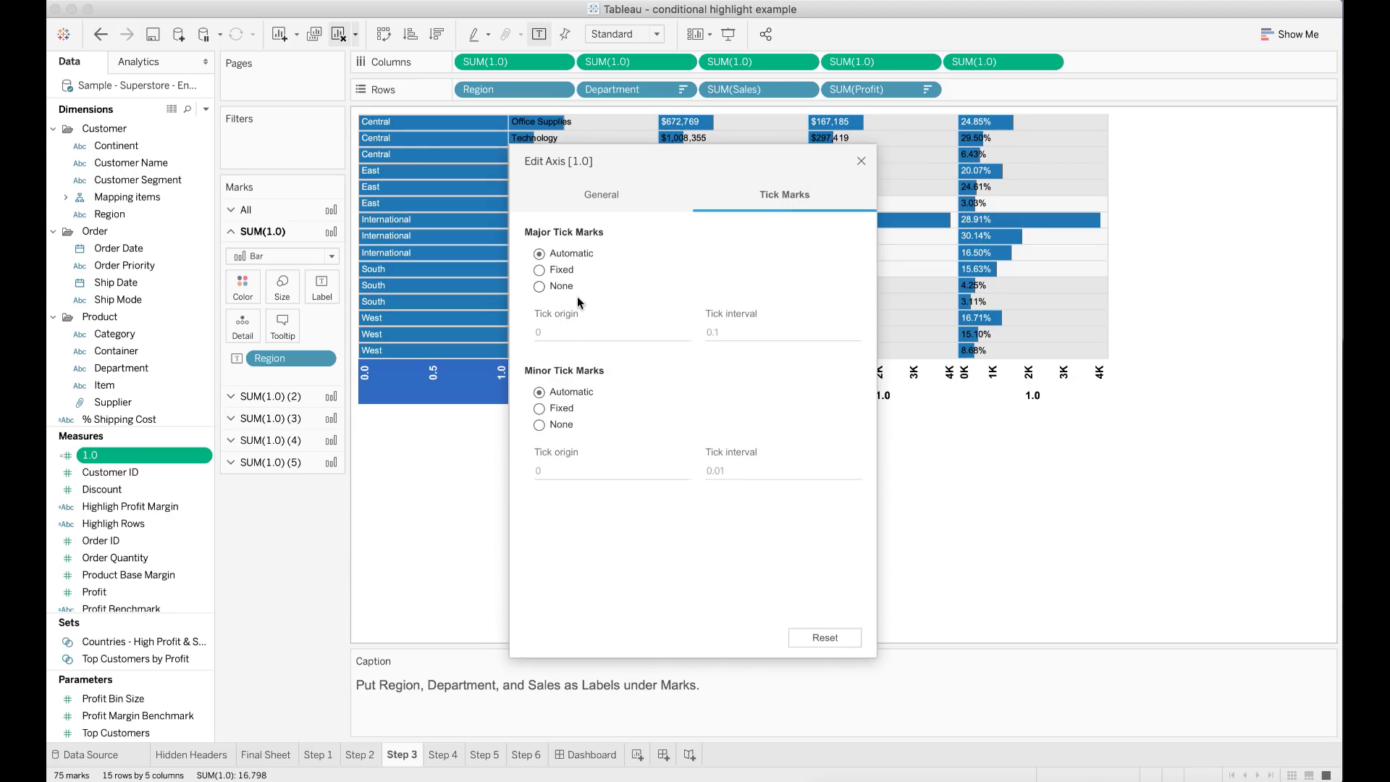
{"action": "left_click", "coordinate": [561, 287]}
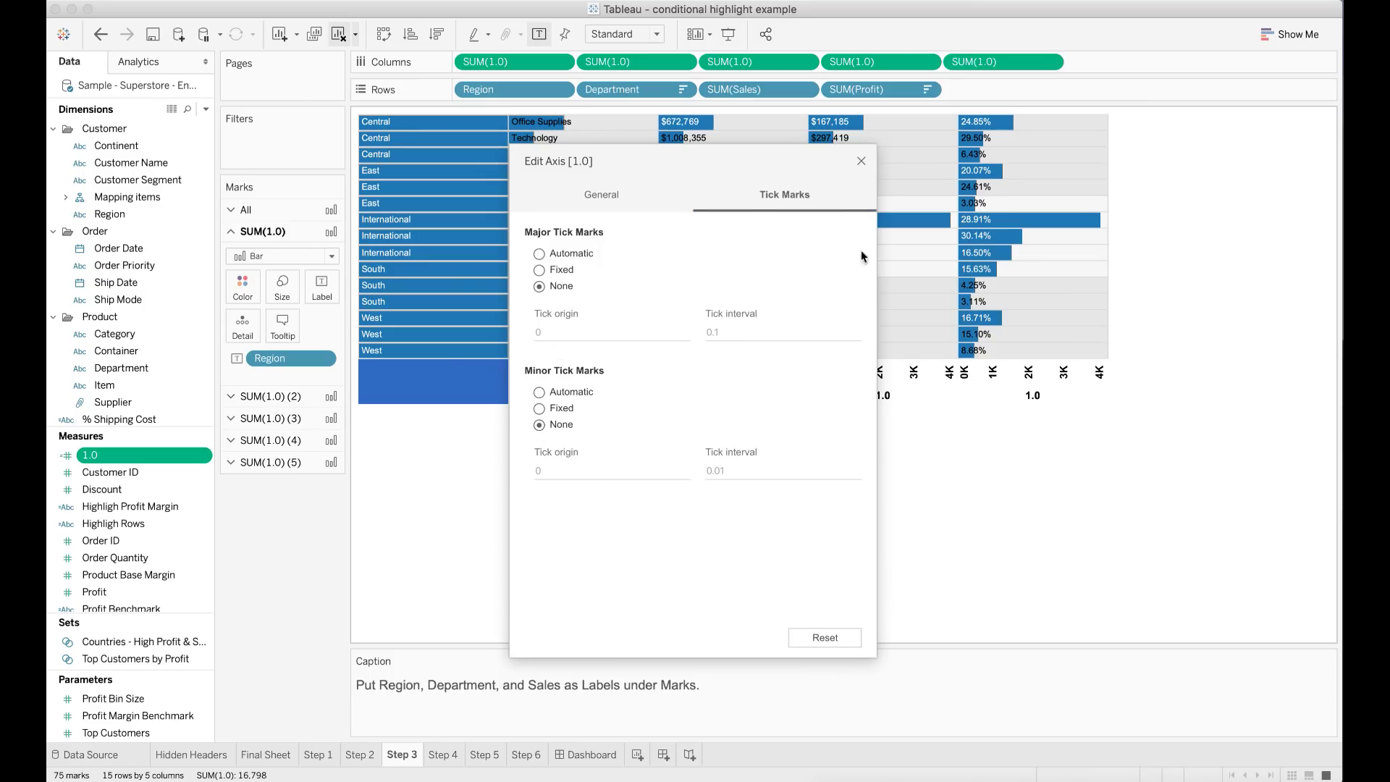
{"action": "left_click", "coordinate": [861, 163]}
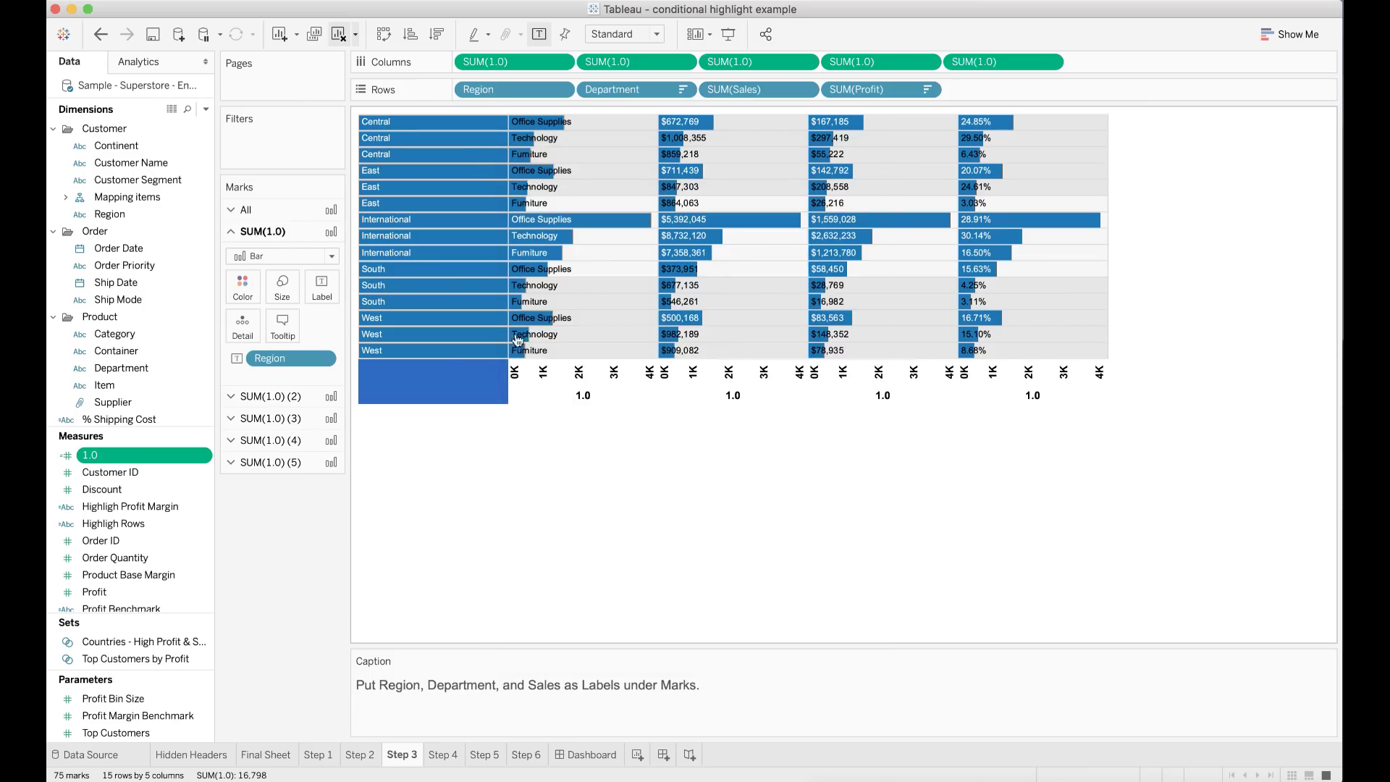
{"action": "left_click", "coordinate": [485, 490]}
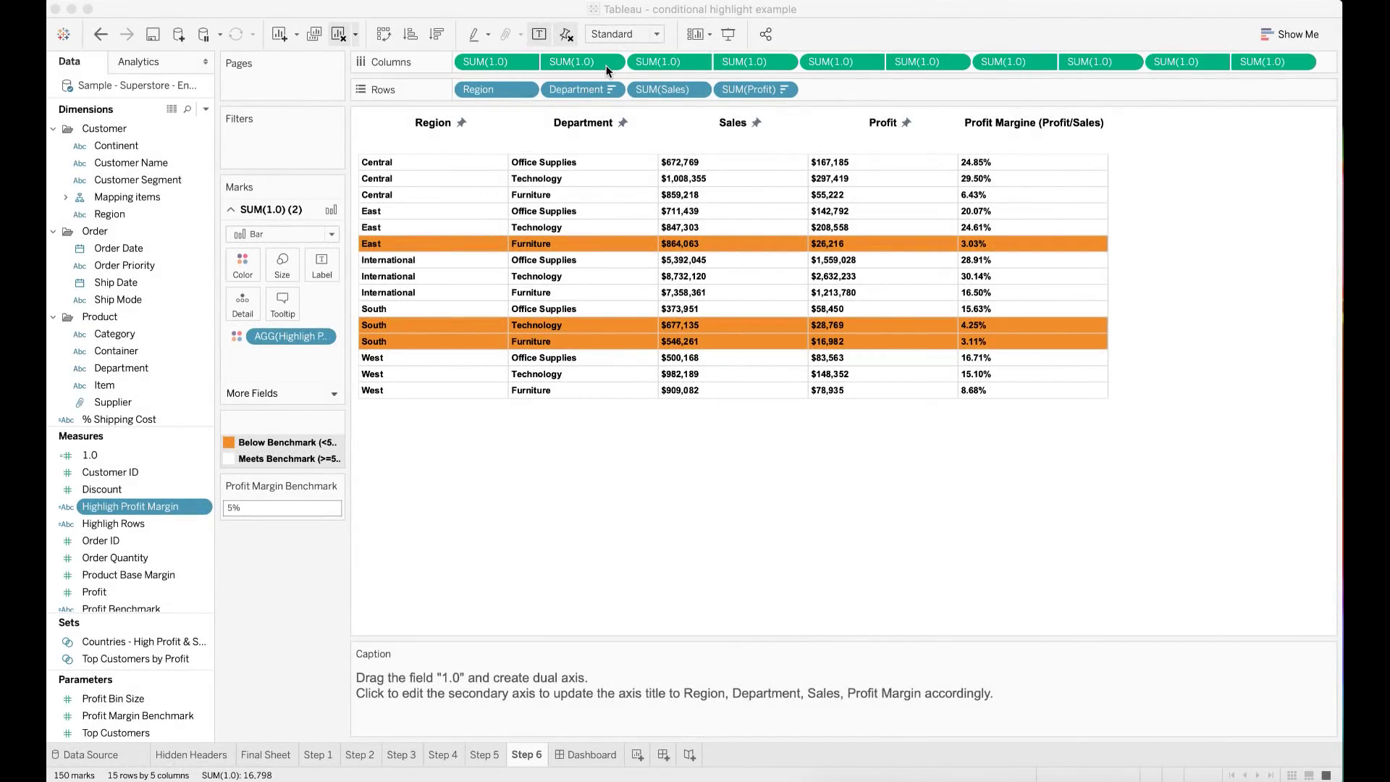
{"action": "right_click", "coordinate": [426, 142]}
{"action": "left_click", "coordinate": [465, 149]}
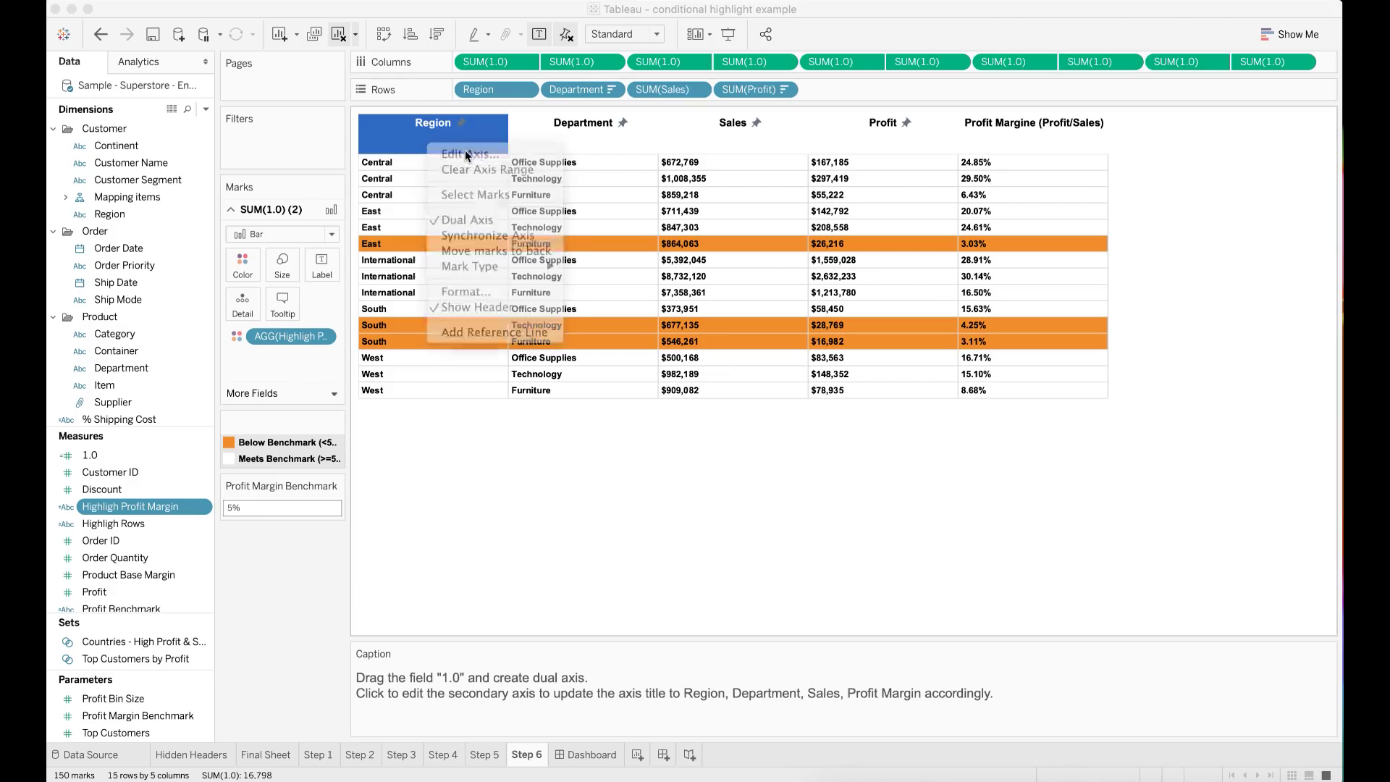
{"action": "right_click", "coordinate": [441, 141]}
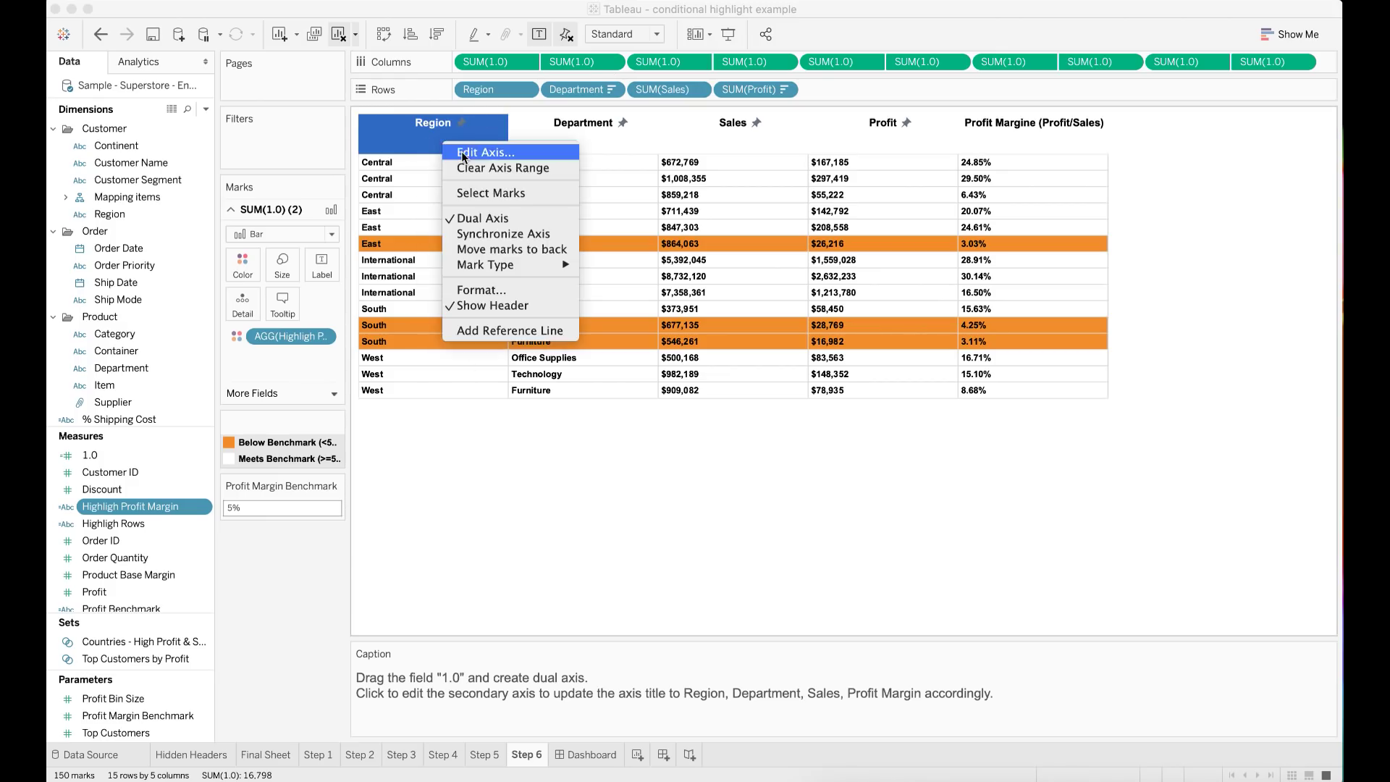
{"action": "left_click", "coordinate": [462, 151]}
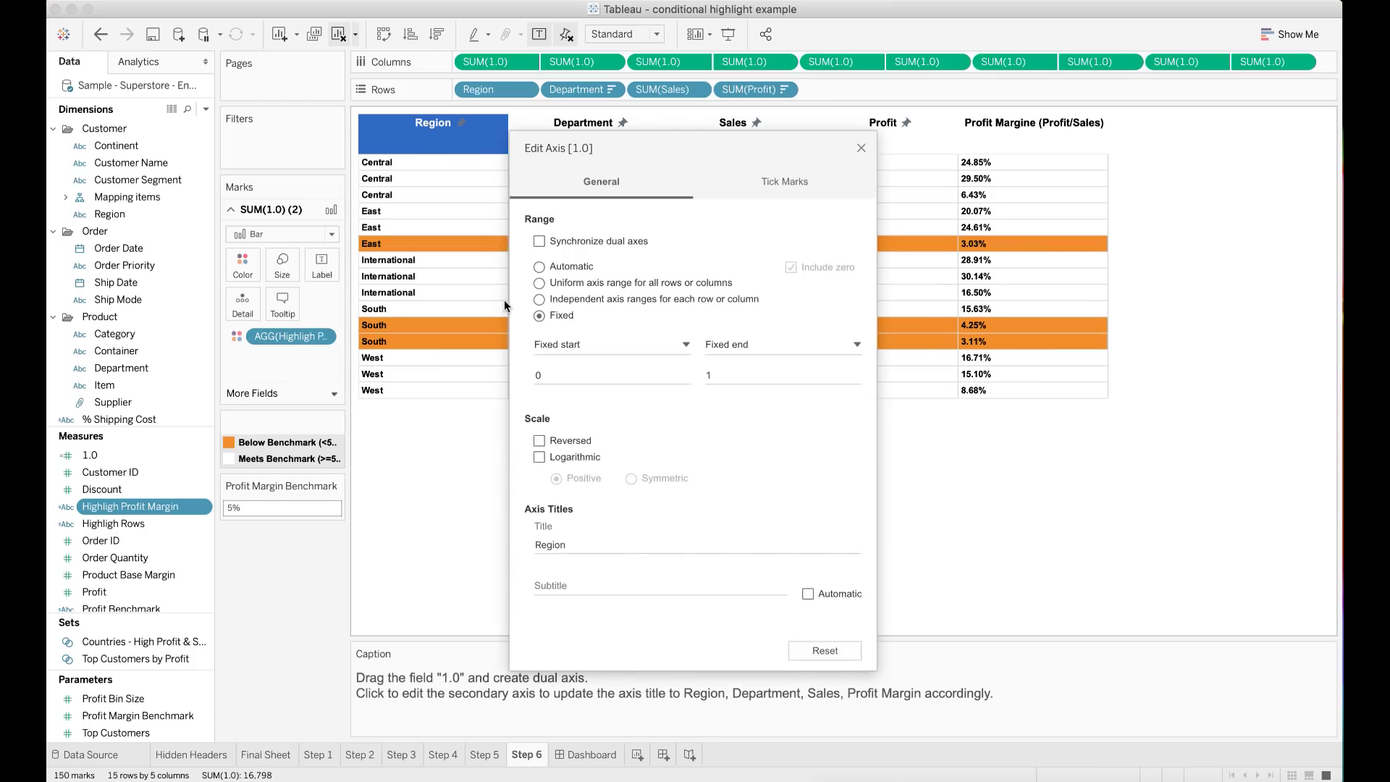
{"action": "left_click", "coordinate": [568, 546]}
{"action": "left_click", "coordinate": [862, 147]}
{"action": "left_click", "coordinate": [601, 452]}
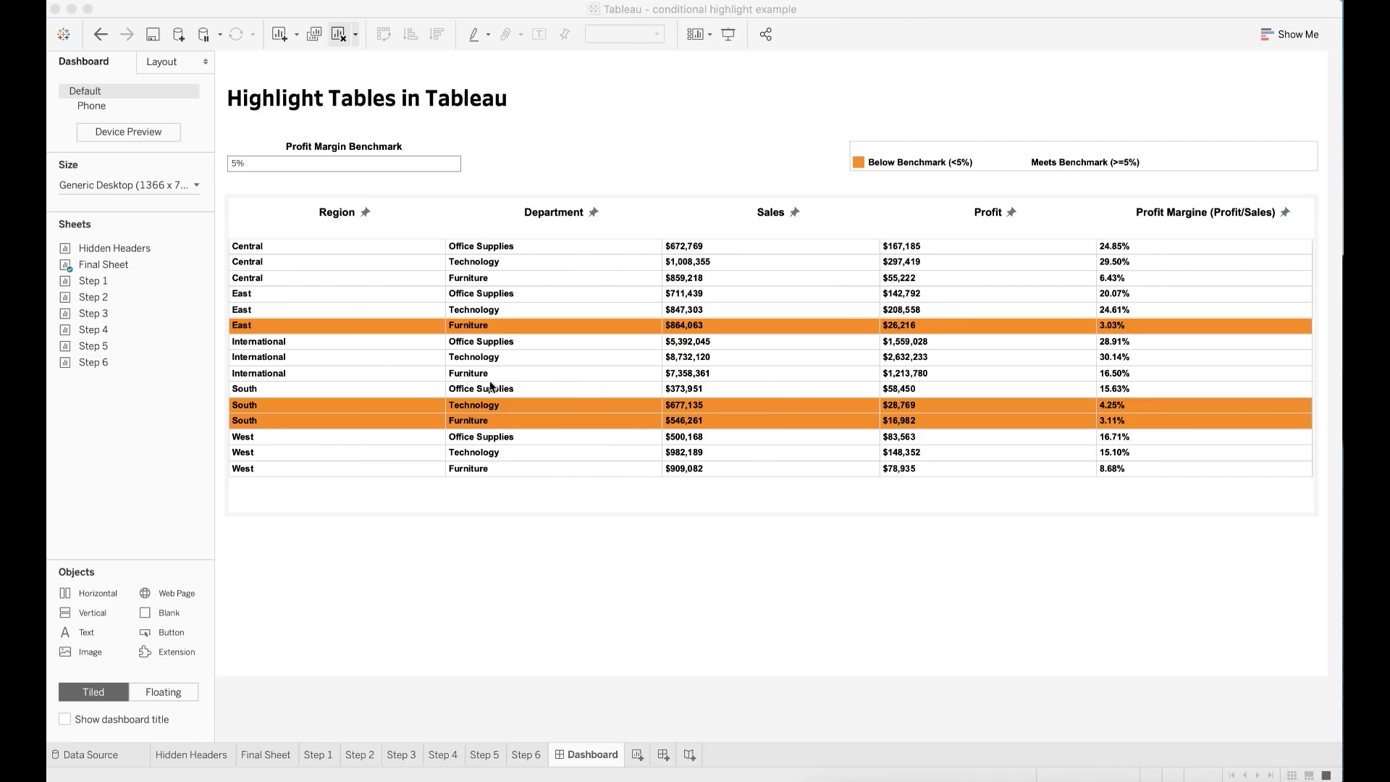
Lower the Profit Margin Benchmark on the dashboard to 0.1 (10%).
{"action": "left_click", "coordinate": [323, 171]}
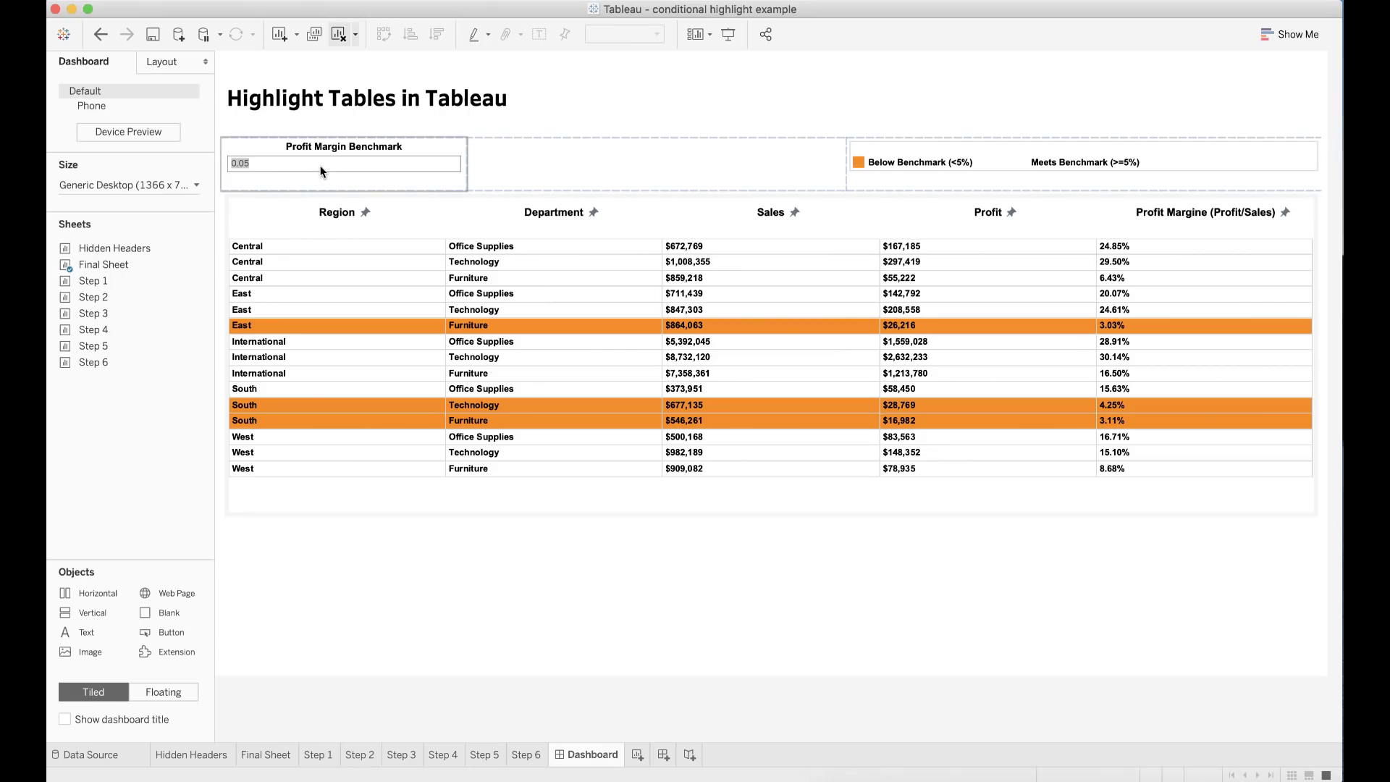
{"action": "type", "text": "0.1"}
{"action": "key", "text": "Return"}
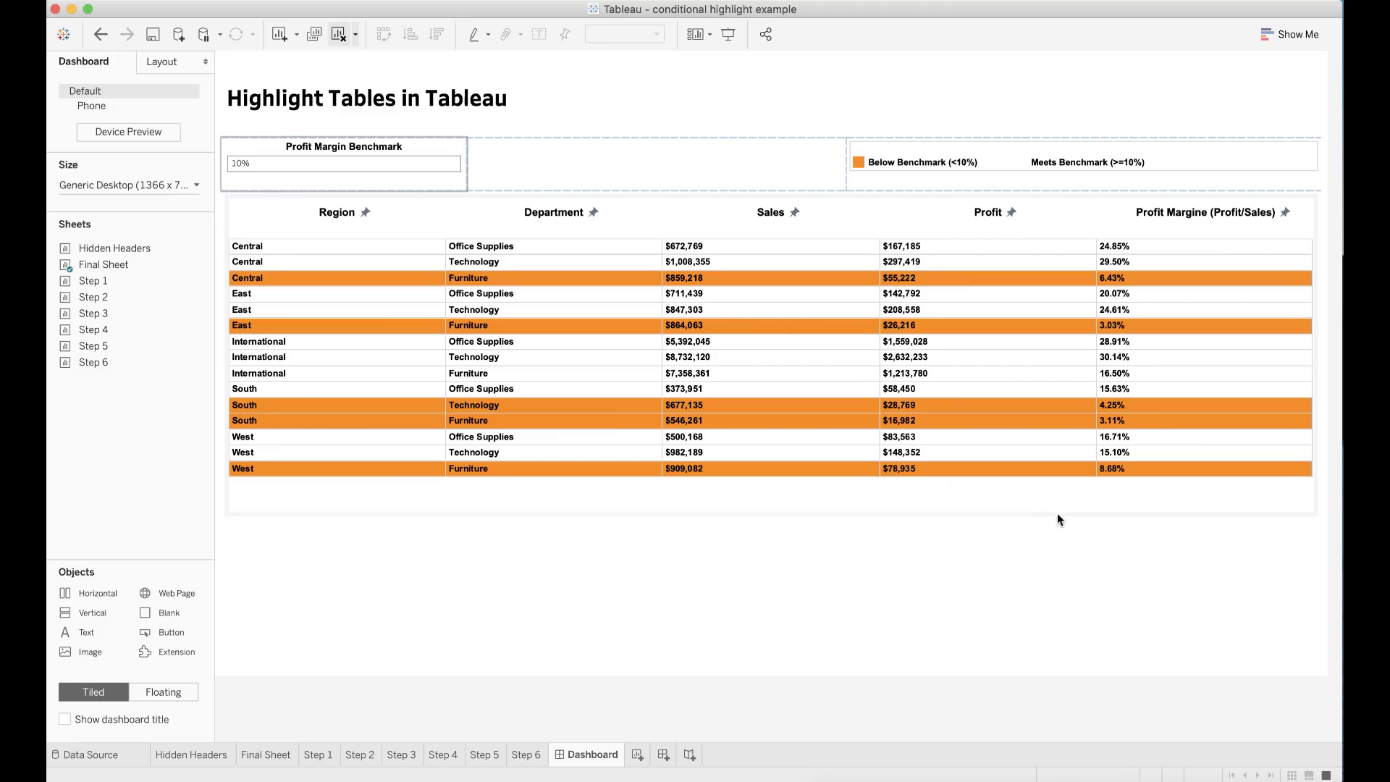